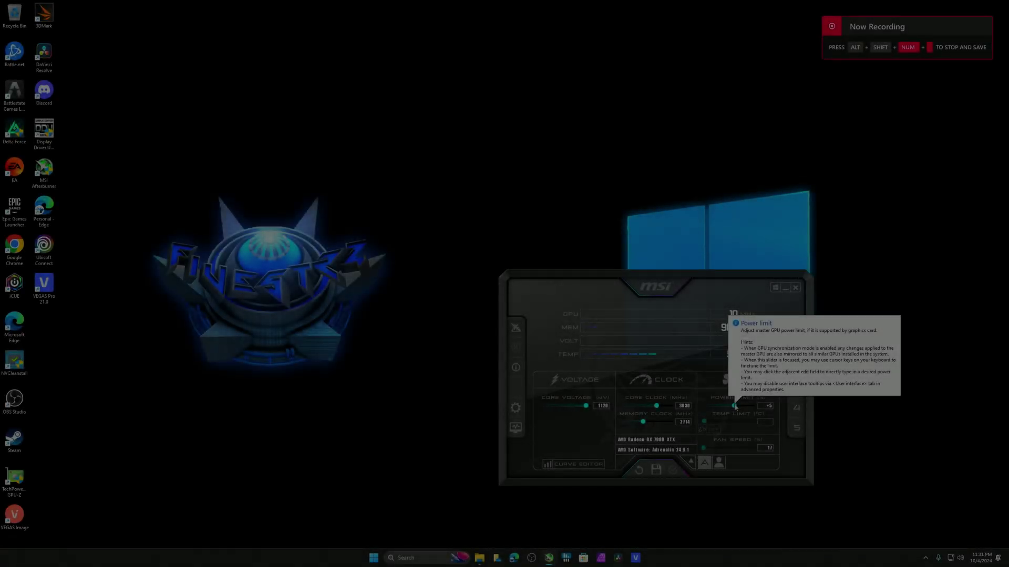
Hide the MSI Afterburner window, then restore it from the hidden tray icons.
{"action": "left_click", "coordinate": [784, 287]}
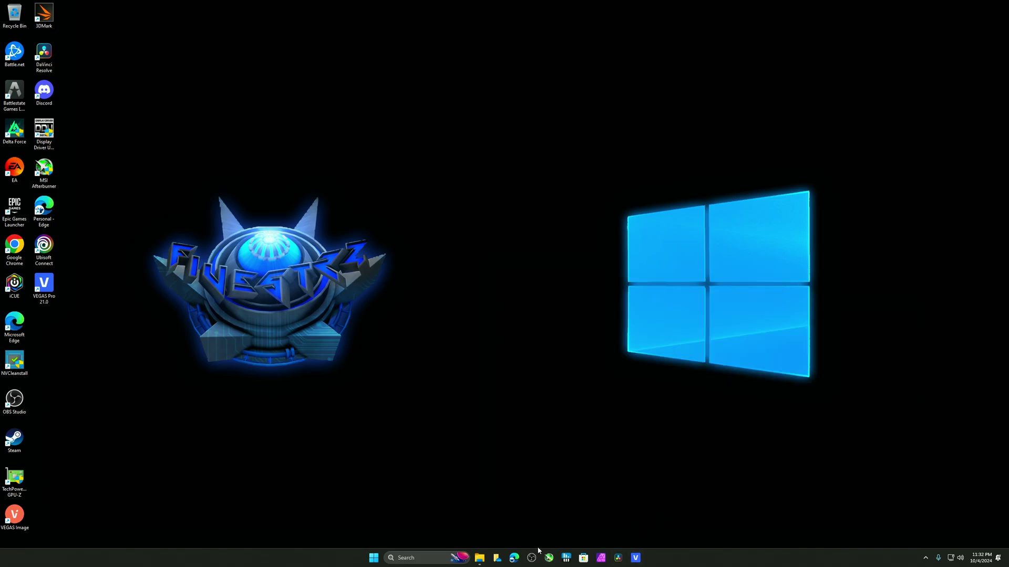
{"action": "left_click", "coordinate": [925, 558]}
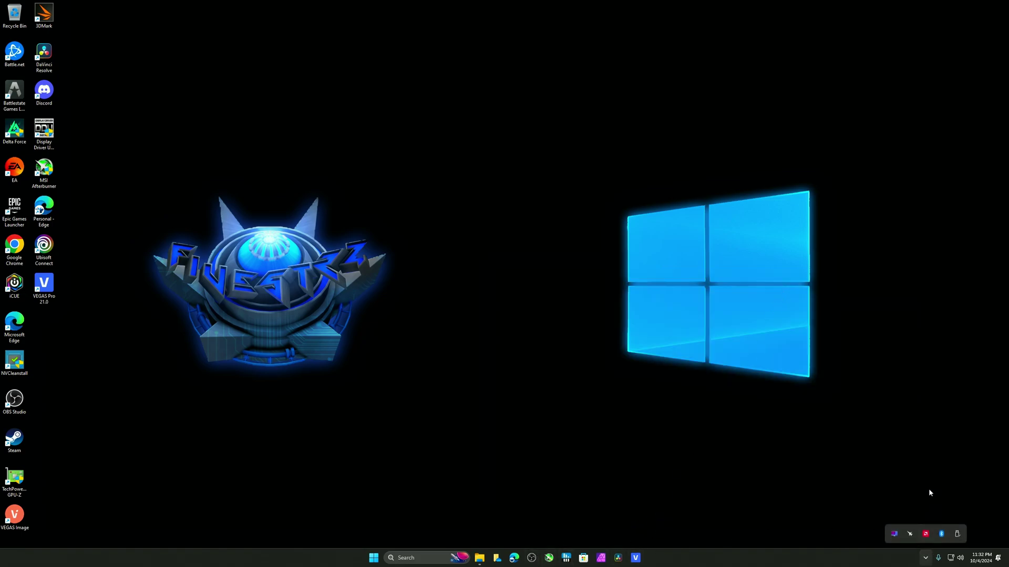
{"action": "left_click", "coordinate": [910, 536]}
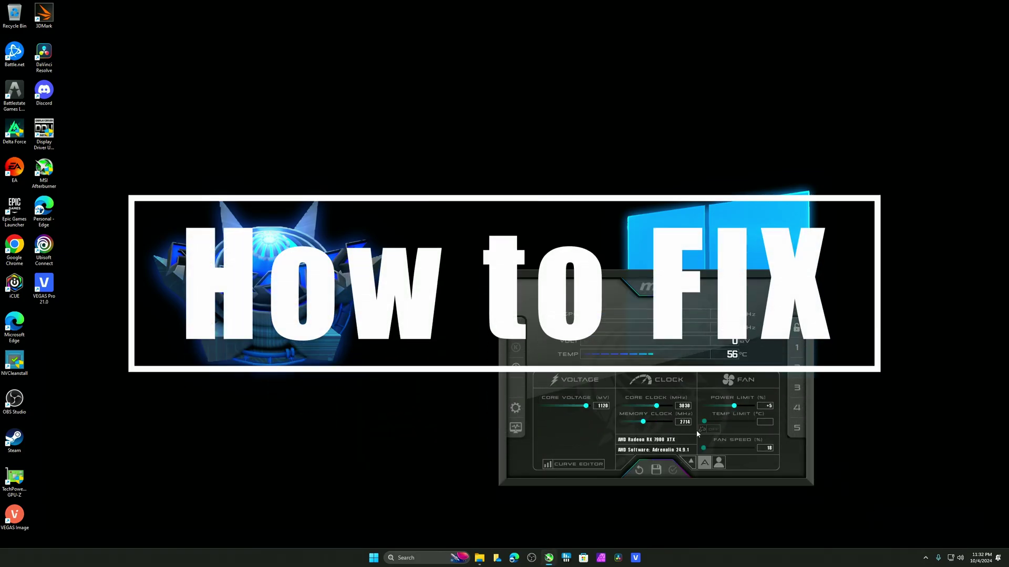
Set core voltage to 1115 mV and the power limit from +5 to +0, then hide Afterburner.
{"action": "left_click", "coordinate": [606, 408]}
{"action": "type", "text": "1115"}
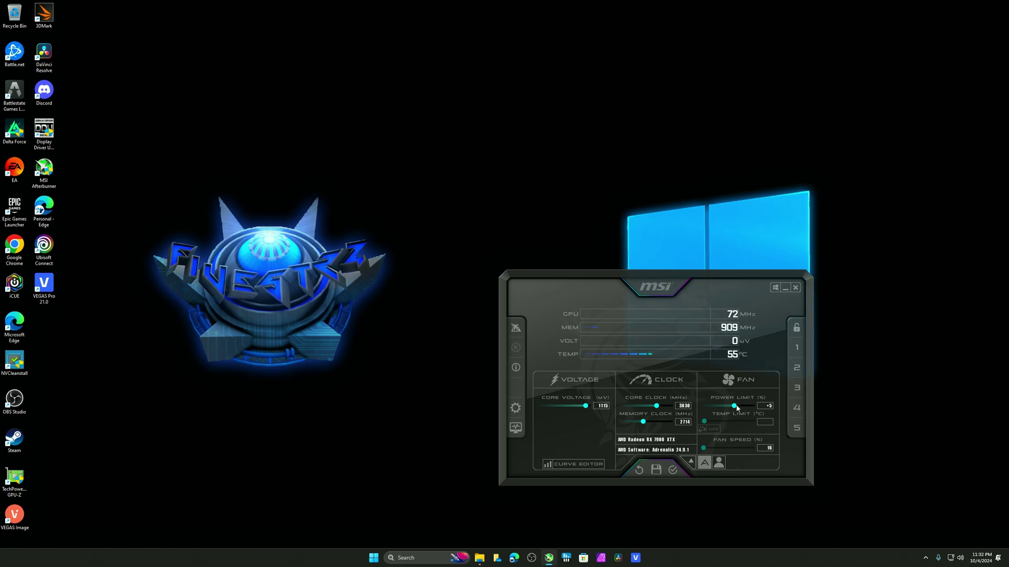
{"action": "left_click_drag", "start_coordinate": [734, 406], "coordinate": [724, 407]}
{"action": "left_click", "coordinate": [785, 288]}
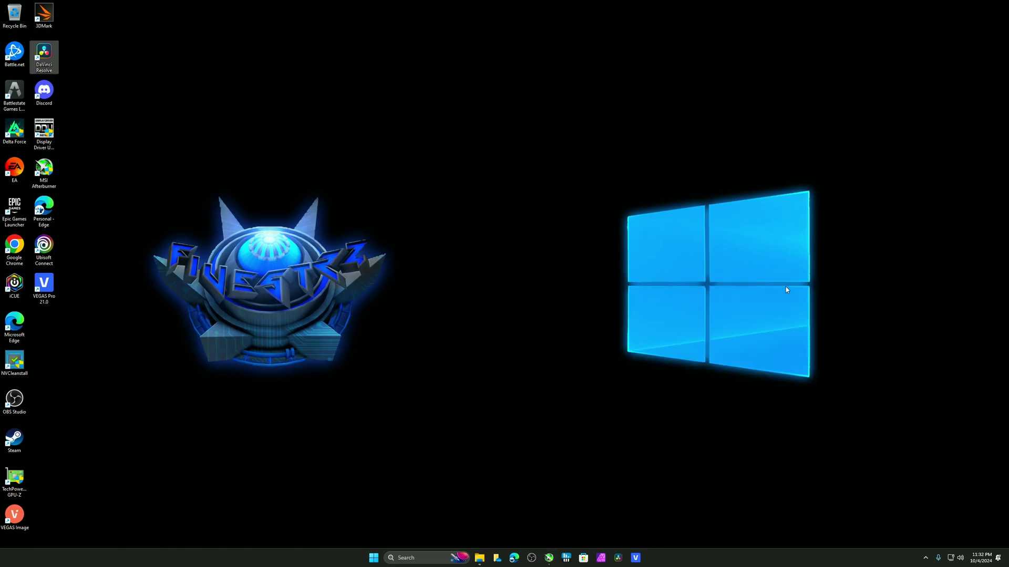
Launch DaVinci Resolve, open the Vondel Almost Win Highlights project and reposition the playhead; then reveal tray icons.
{"action": "left_click", "coordinate": [619, 558]}
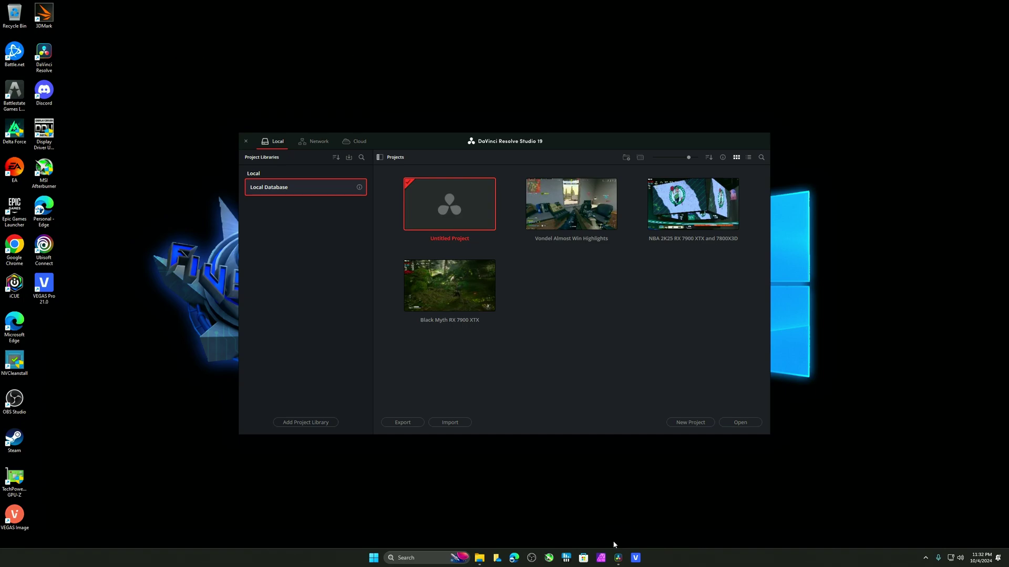
{"action": "double_click", "coordinate": [579, 200]}
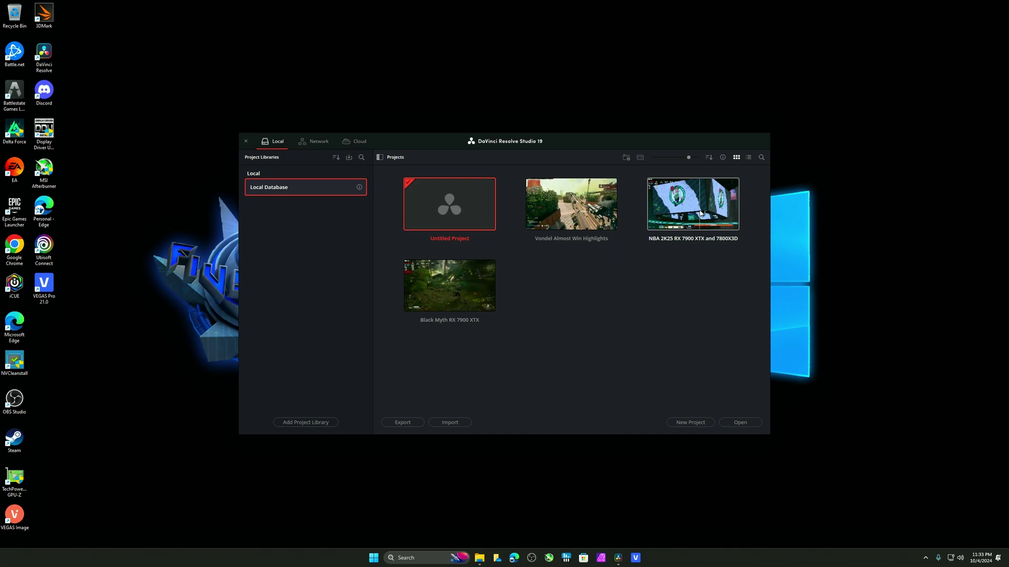
{"action": "double_click", "coordinate": [564, 208]}
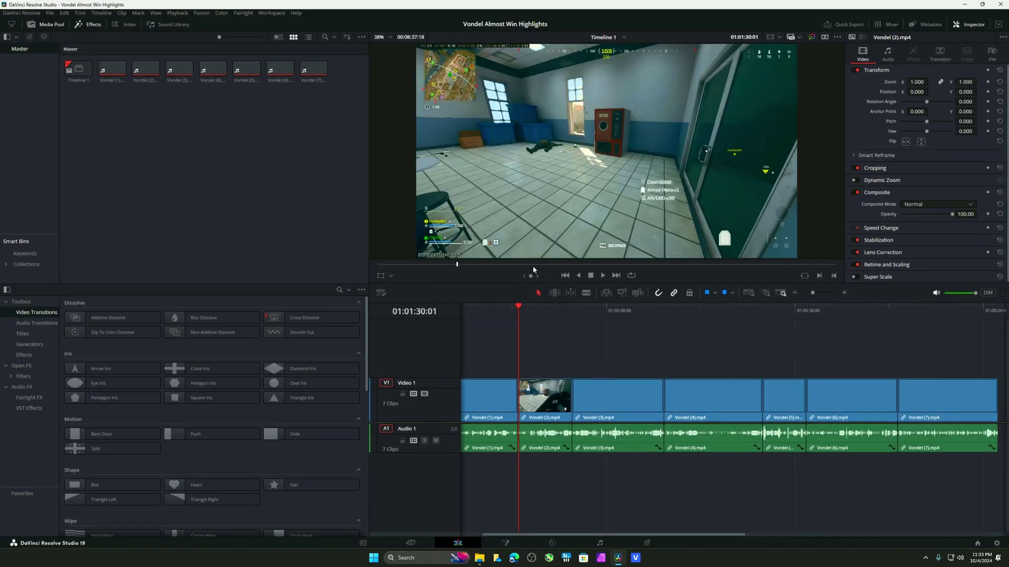
{"action": "left_click", "coordinate": [698, 316]}
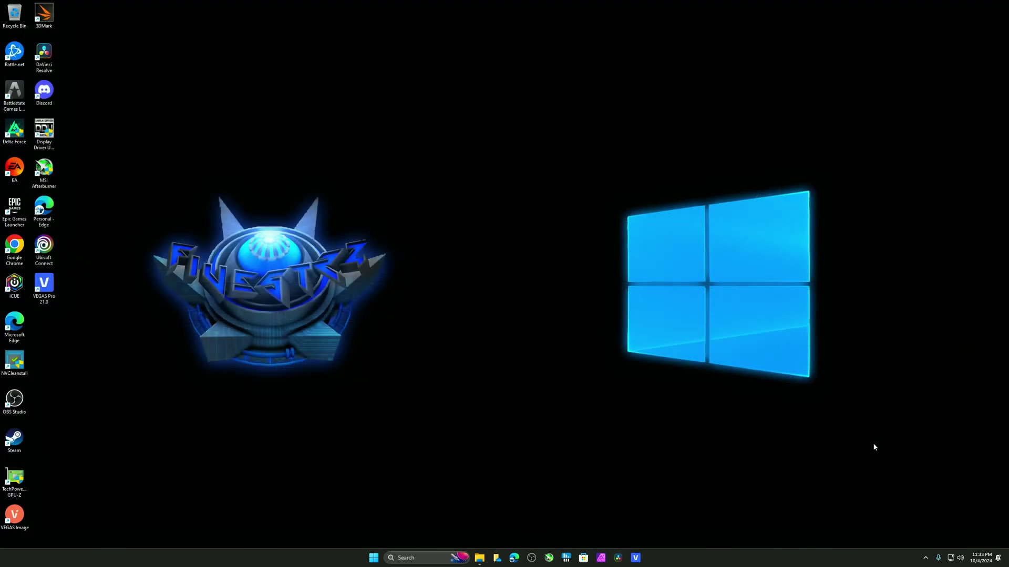
{"action": "left_click", "coordinate": [925, 558]}
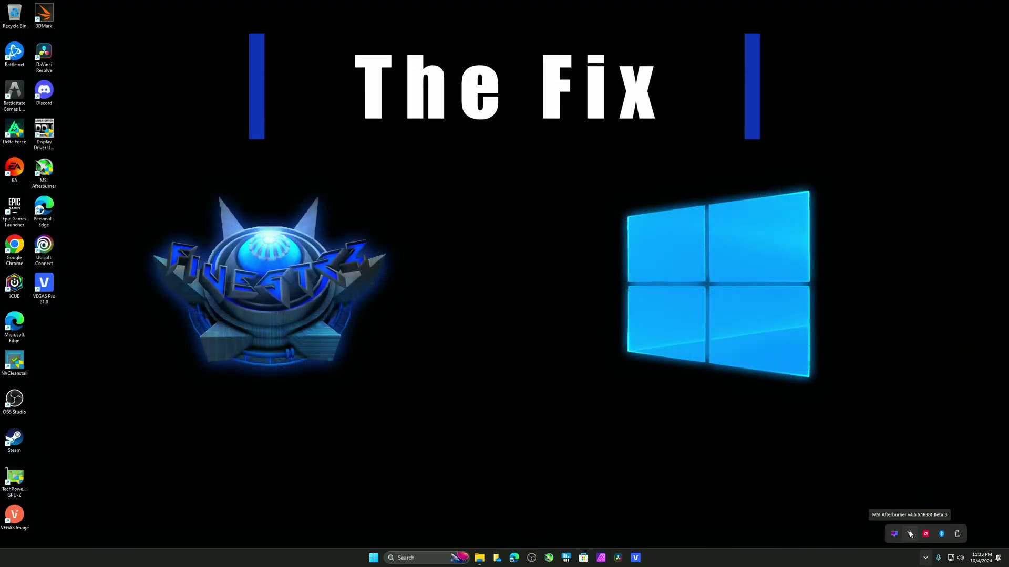
Exit MSI Afterburner from its tray icon menu and relaunch DaVinci Resolve from the taskbar.
{"action": "right_click", "coordinate": [910, 535]}
{"action": "left_click", "coordinate": [922, 529]}
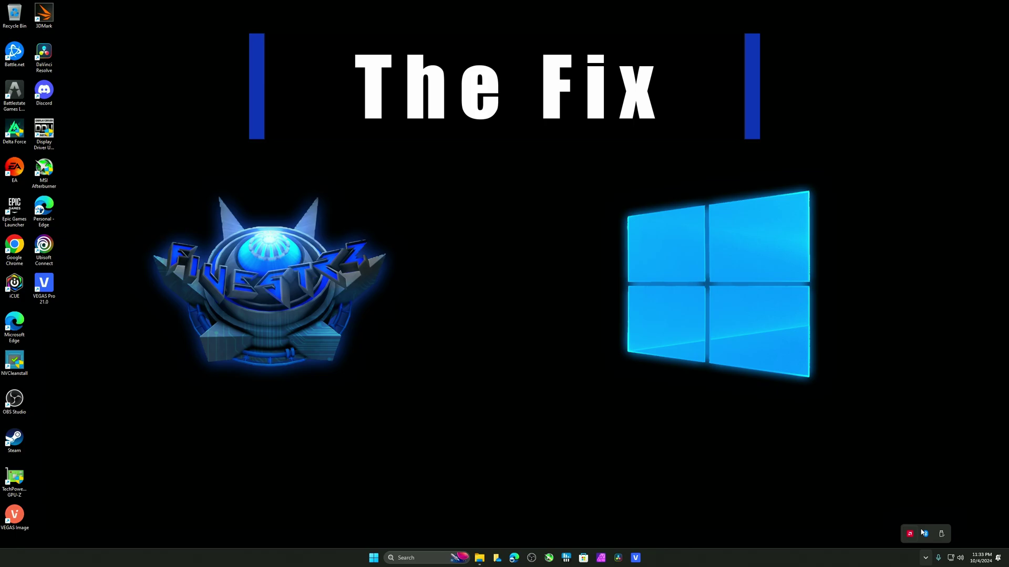
{"action": "left_click", "coordinate": [680, 461]}
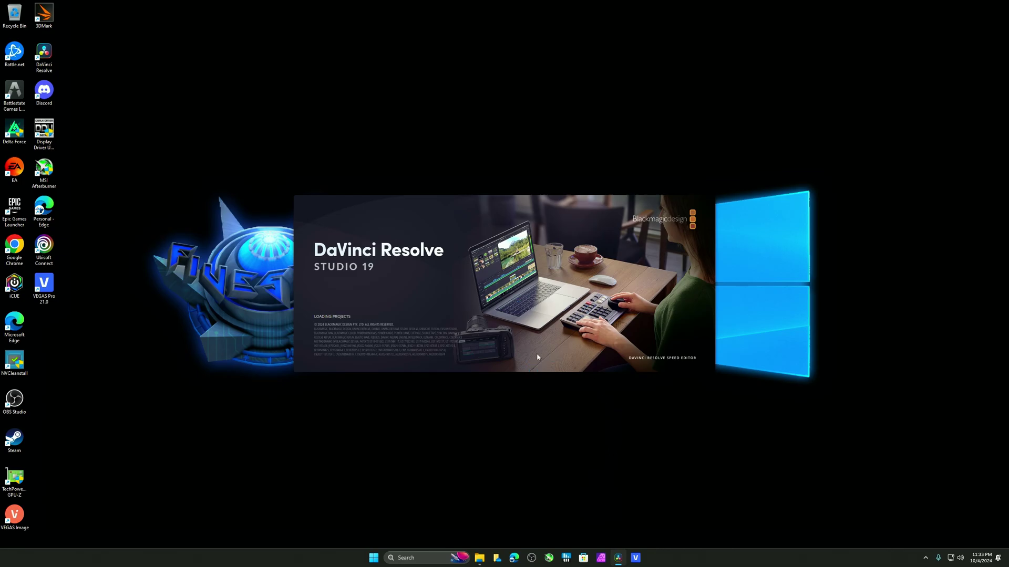
Reopen the Vondel project, scrub to 01:03:24:05, then visit Cut, Fusion and Color, ending on Edit.
{"action": "double_click", "coordinate": [561, 194]}
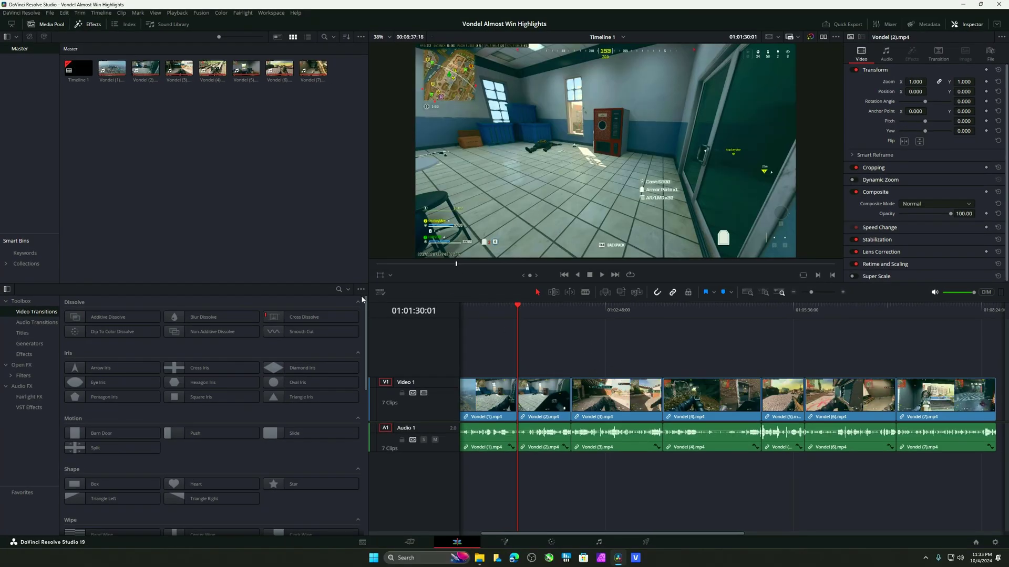
{"action": "left_click_drag", "start_coordinate": [578, 306], "coordinate": [646, 310]}
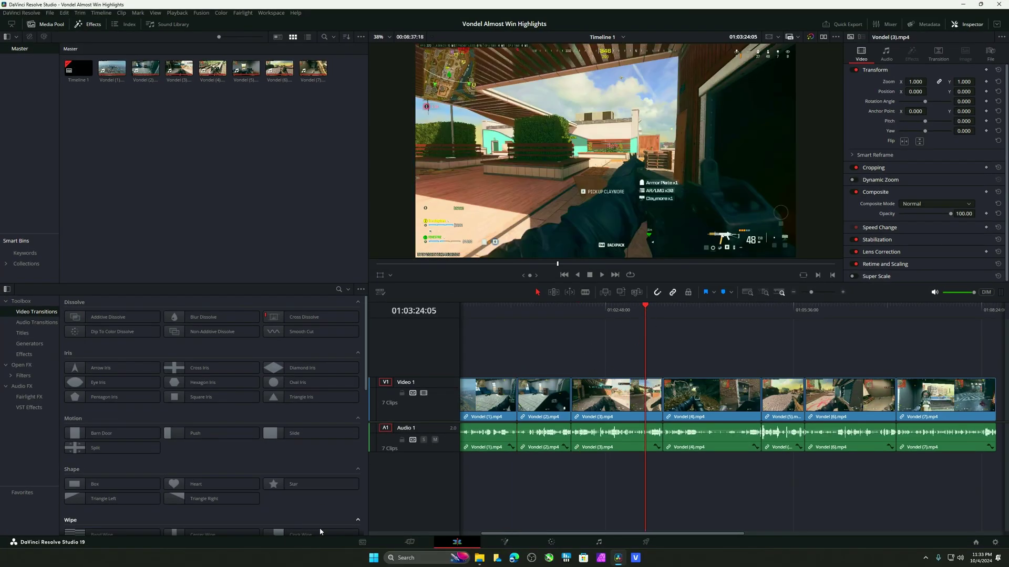
{"action": "left_click", "coordinate": [410, 542]}
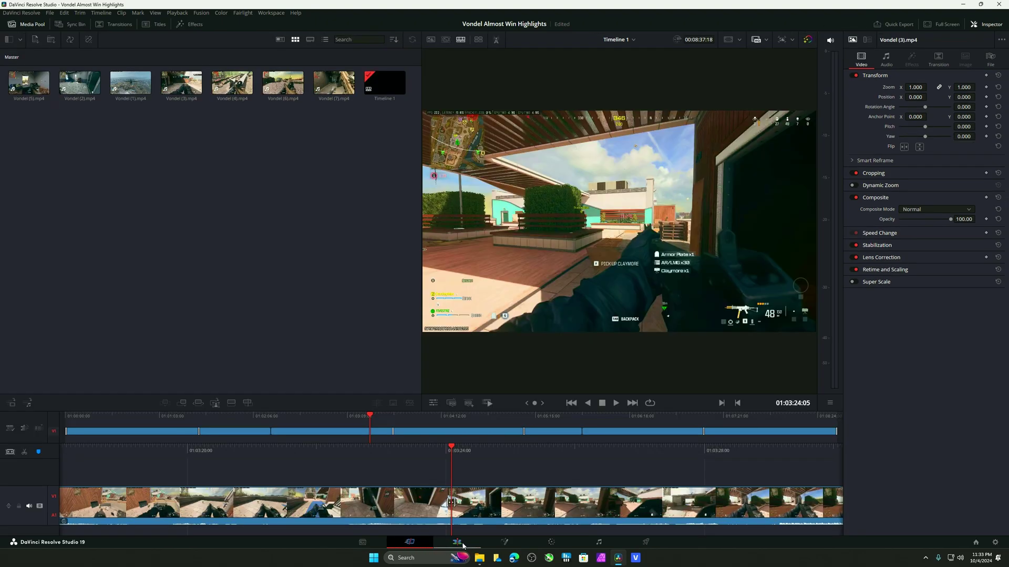
{"action": "left_click", "coordinate": [460, 544]}
{"action": "left_click", "coordinate": [505, 542]}
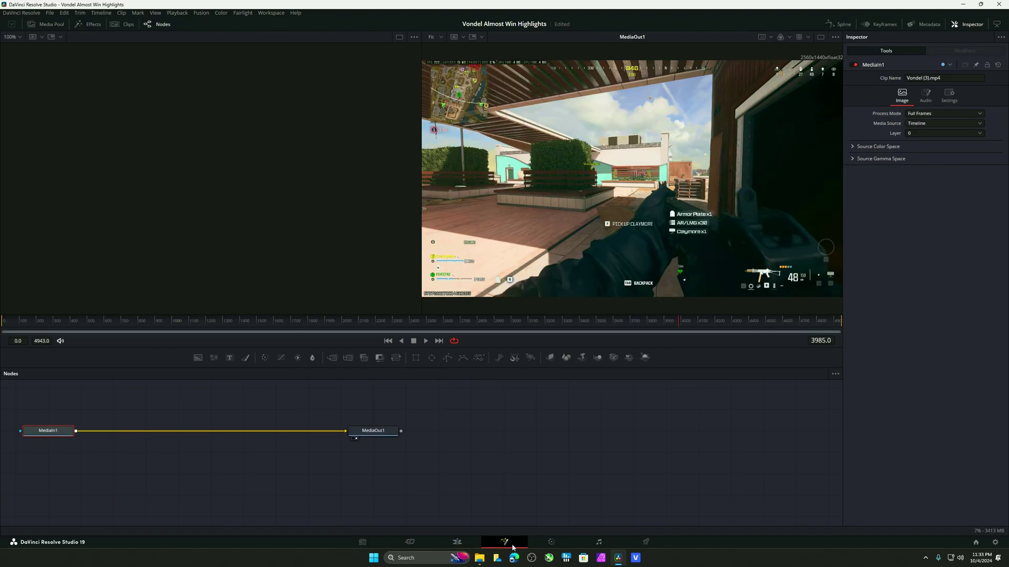
{"action": "key", "text": "shift+6"}
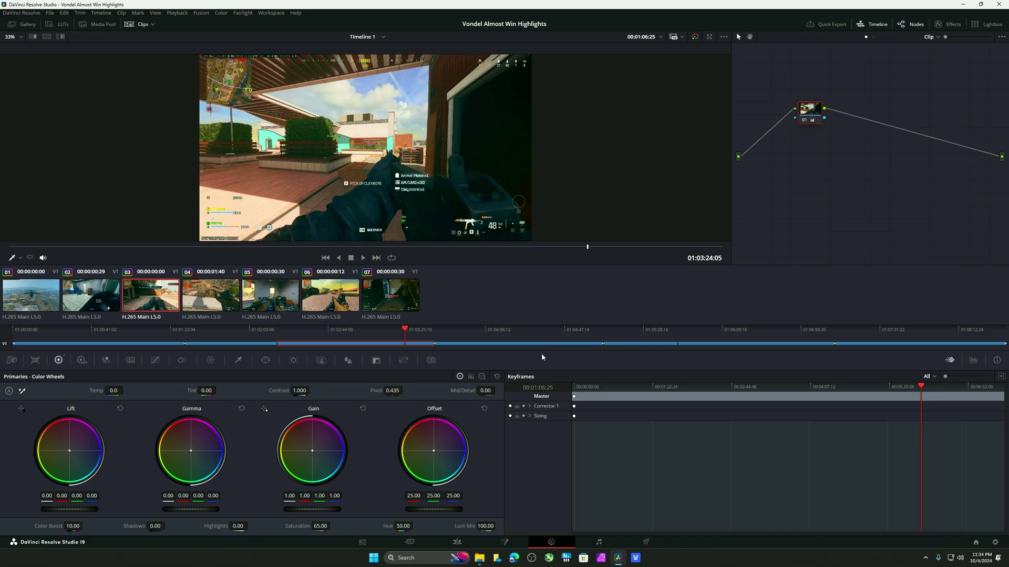
{"action": "left_click", "coordinate": [457, 541]}
{"action": "left_click", "coordinate": [407, 543]}
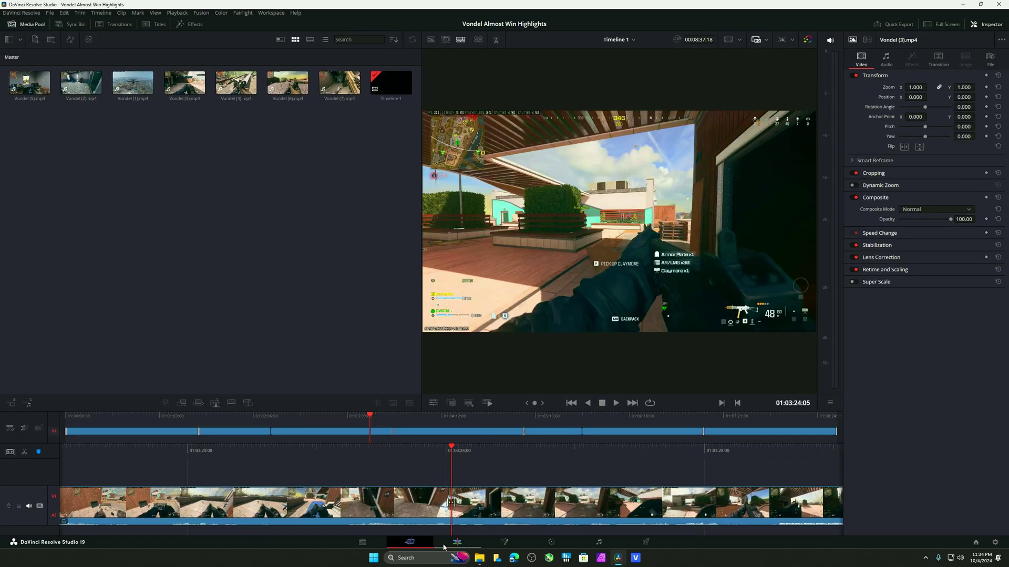
{"action": "left_click", "coordinate": [462, 543]}
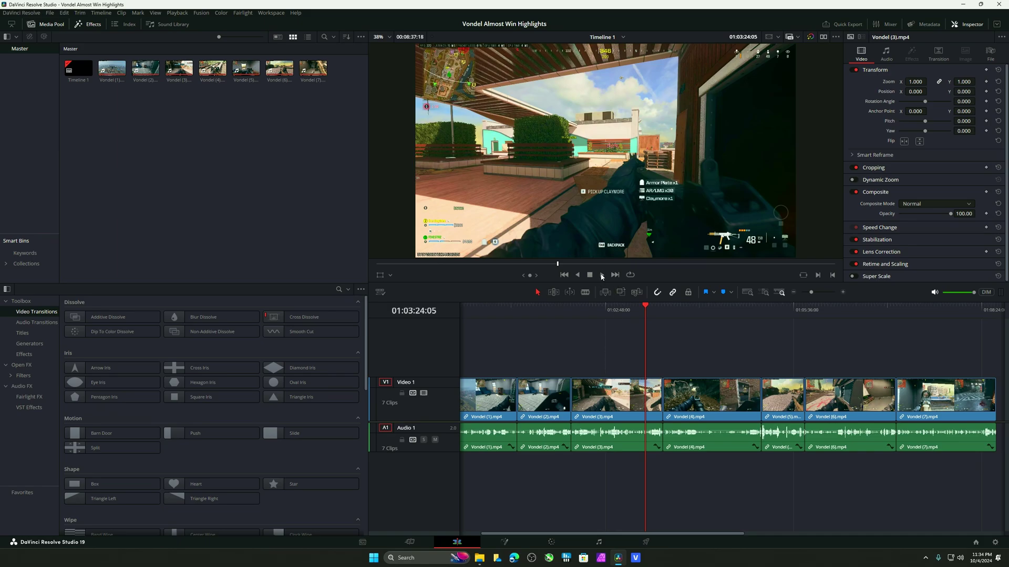
Play the timeline from 01:03:24:05, then minimize DaVinci Resolve to the desktop.
{"action": "left_click", "coordinate": [602, 275]}
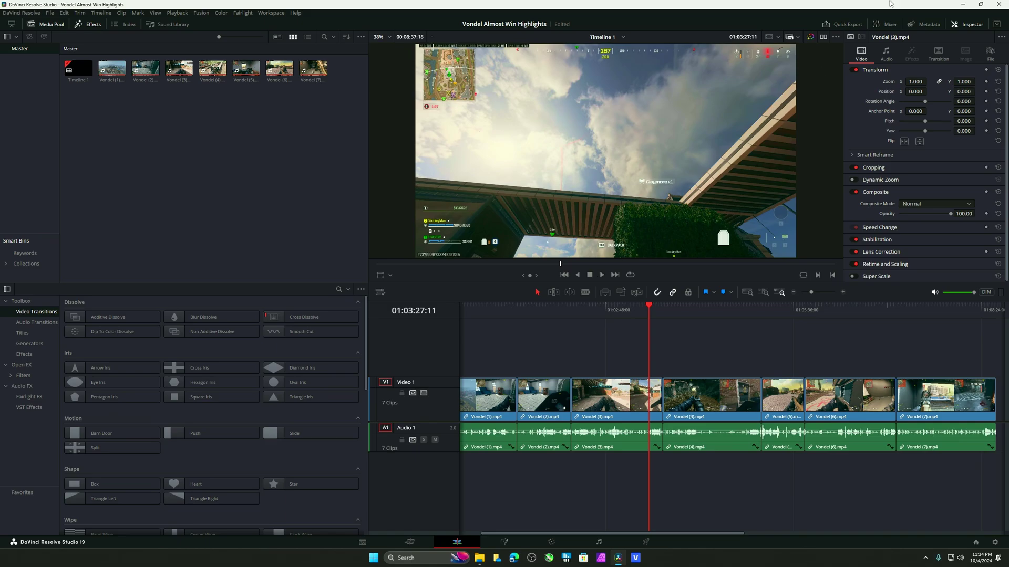
{"action": "left_click", "coordinate": [962, 4]}
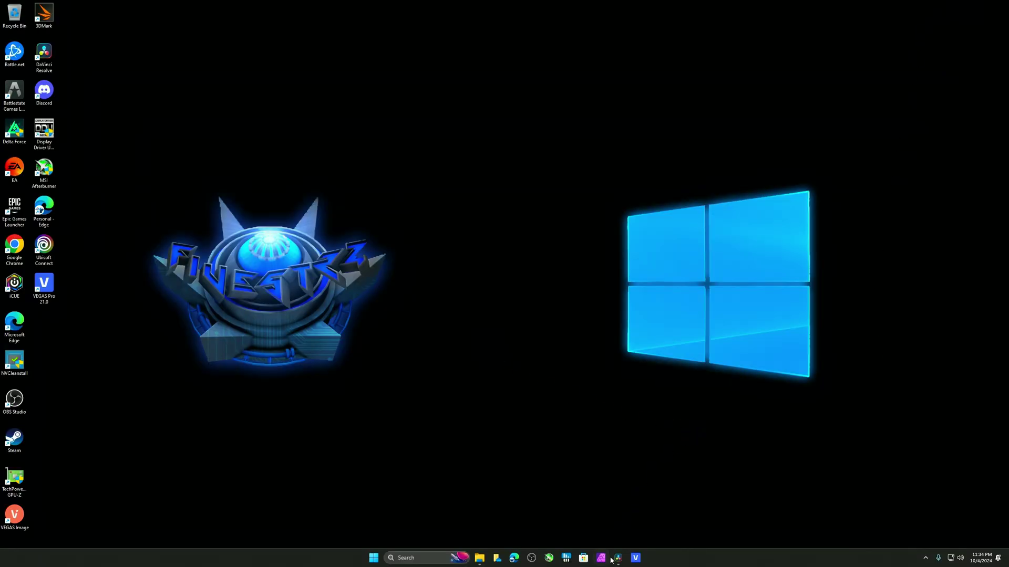
{"action": "mouse_move", "coordinate": [628, 556]}
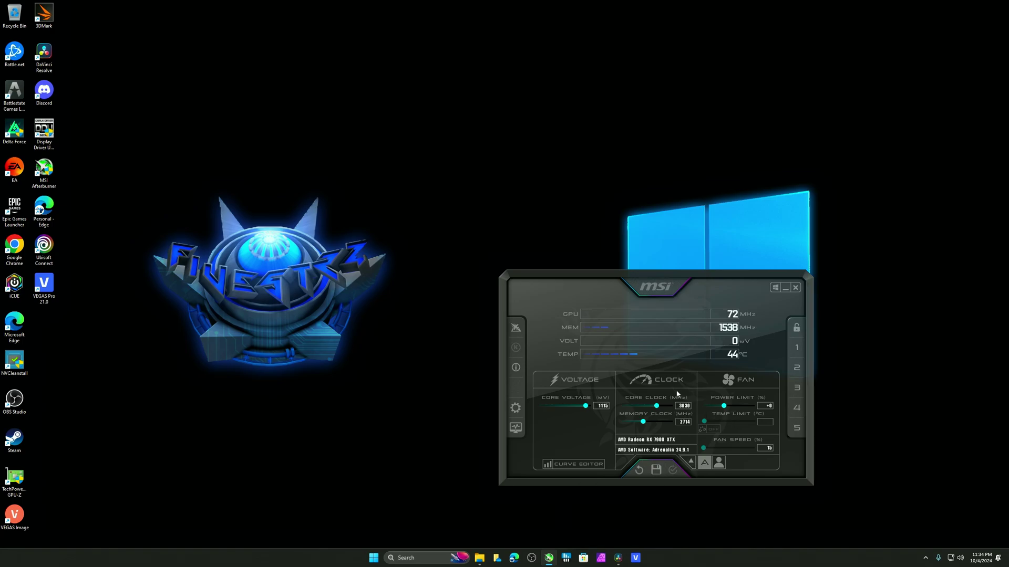
{"action": "left_click", "coordinate": [795, 287]}
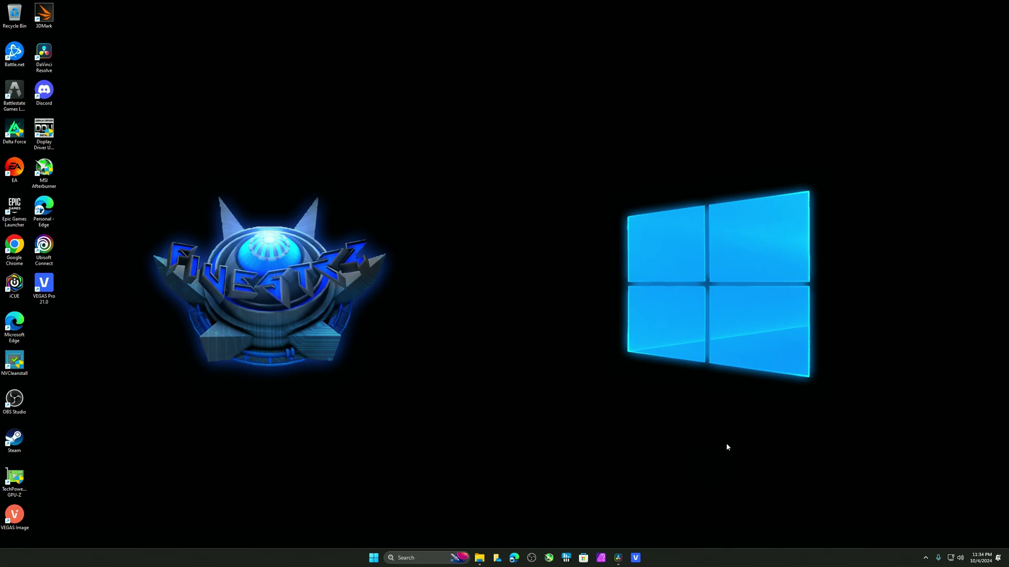
Restore DaVinci Resolve and jump the playhead along the ruler via 01:04:02:05 to 01:05:46:15.
{"action": "left_click", "coordinate": [617, 558]}
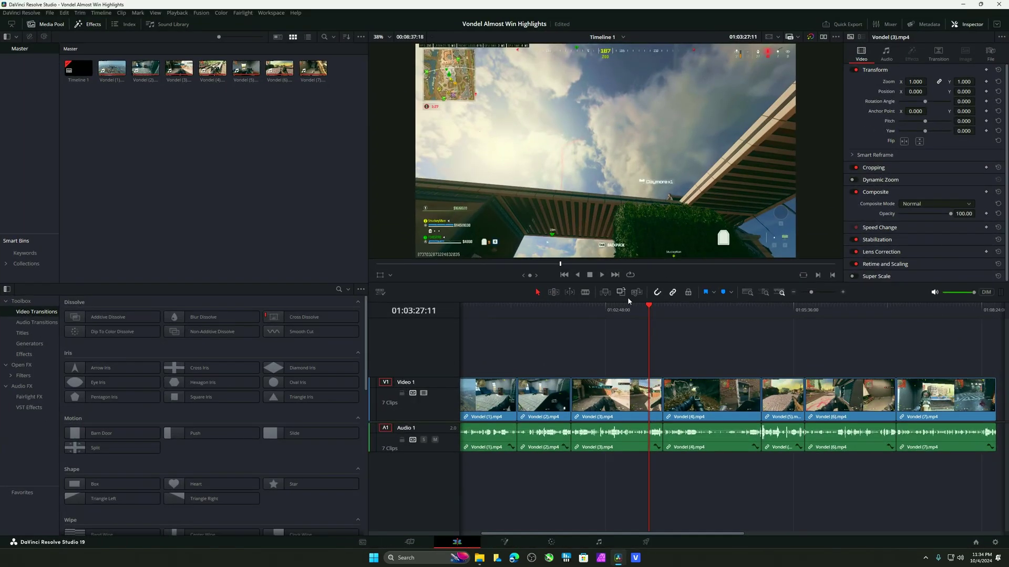
{"action": "left_click", "coordinate": [673, 313]}
{"action": "left_click", "coordinate": [660, 308]}
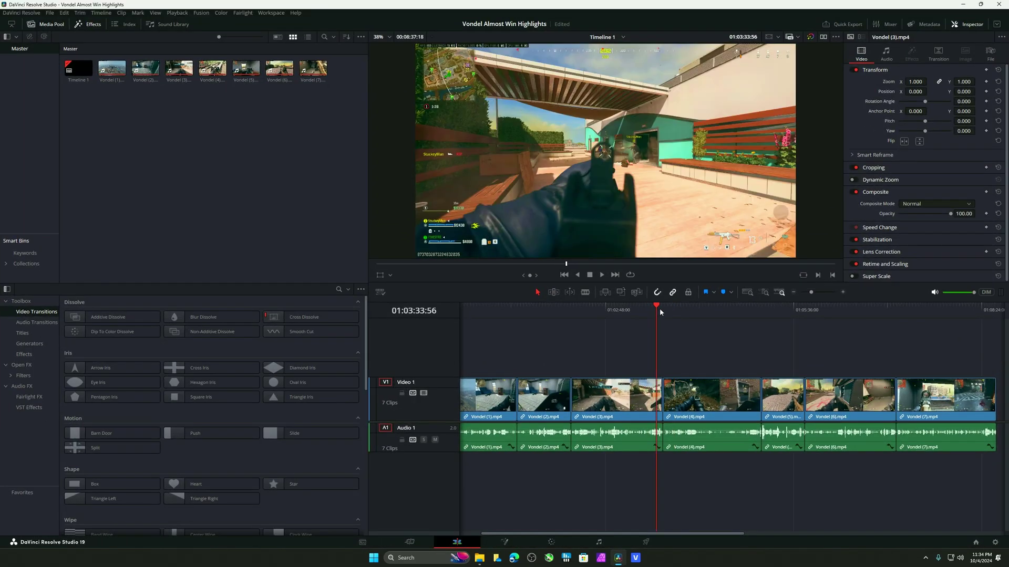
{"action": "left_click", "coordinate": [687, 306]}
{"action": "left_click", "coordinate": [754, 307]}
{"action": "left_click", "coordinate": [776, 307]}
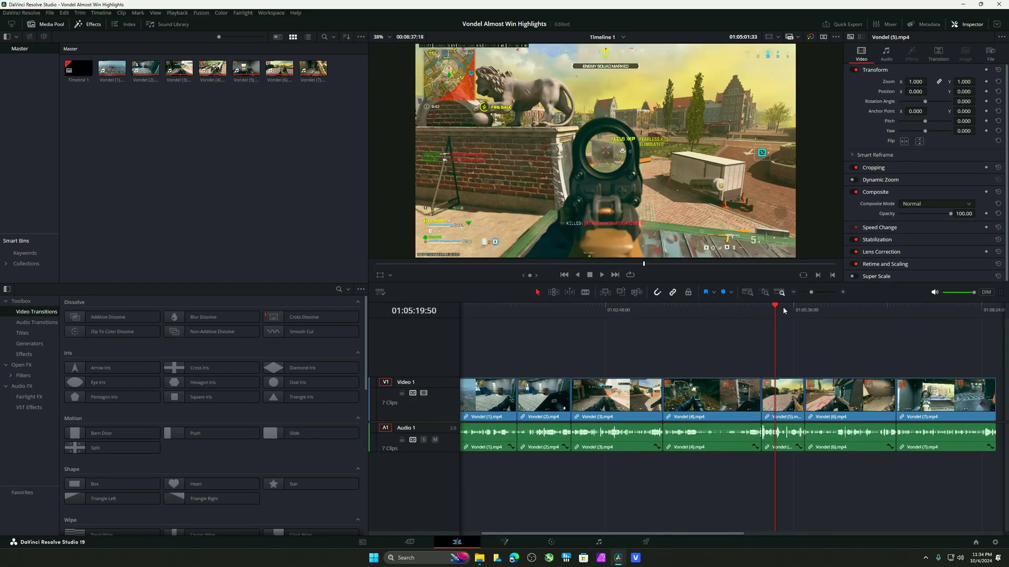
{"action": "left_click", "coordinate": [805, 310]}
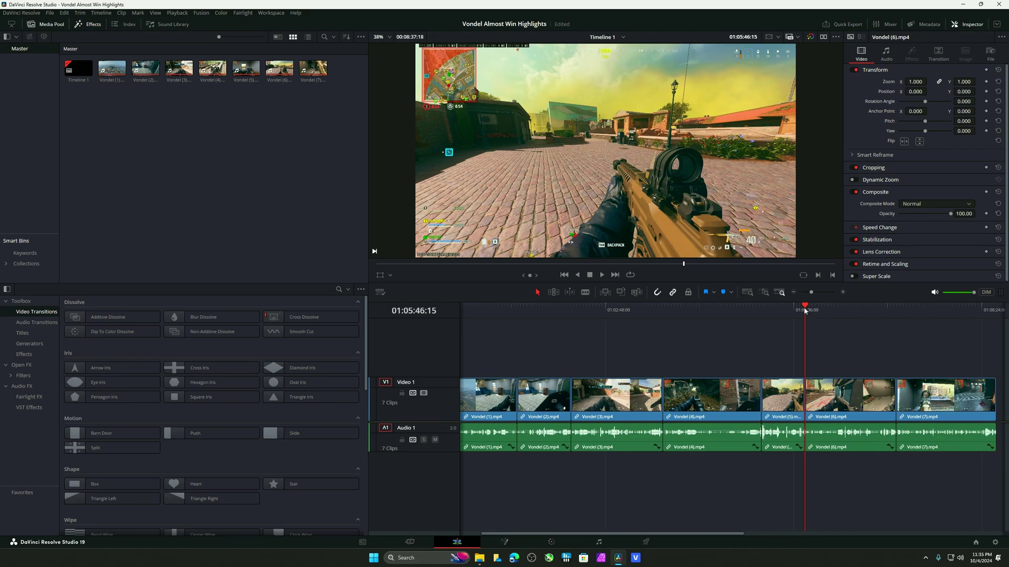